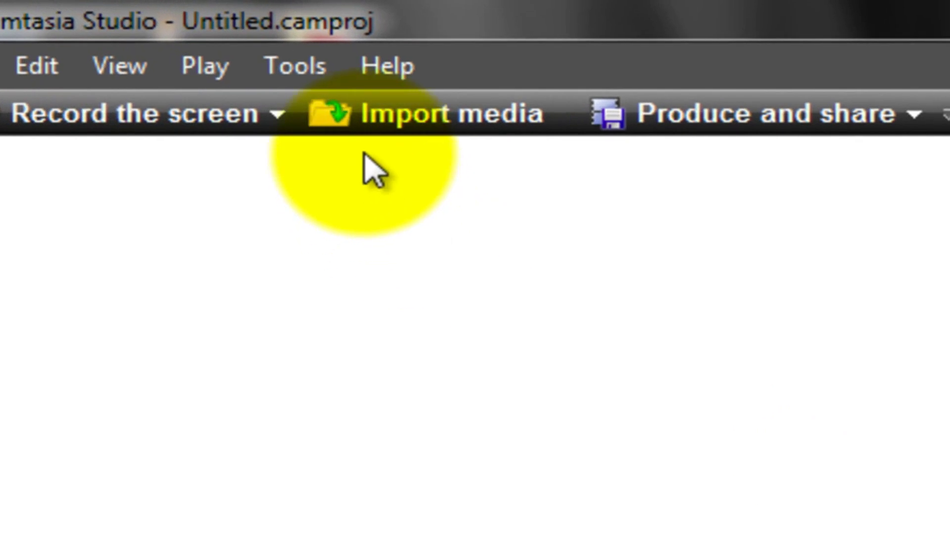
Import the capture-1 recording from the Videos library into the clip bin.
{"action": "left_click", "coordinate": [377, 134]}
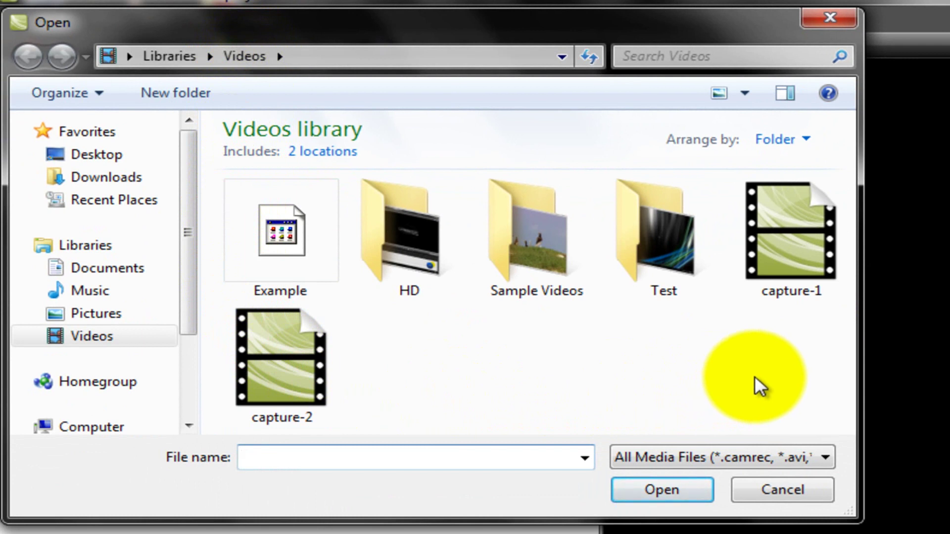
{"action": "left_click", "coordinate": [790, 260]}
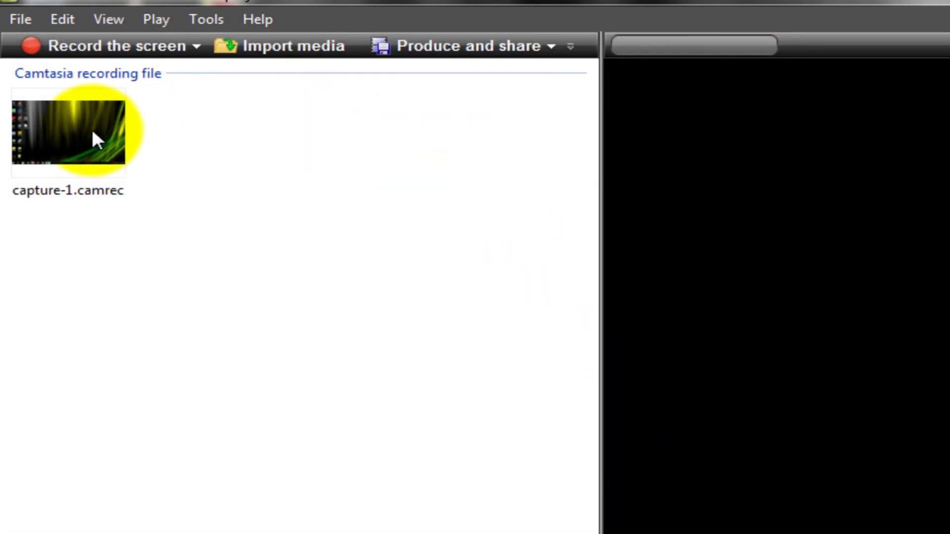
Add the capture-1.camrec clip to the timeline from its context menu.
{"action": "left_click", "coordinate": [91, 132]}
{"action": "right_click", "coordinate": [91, 132]}
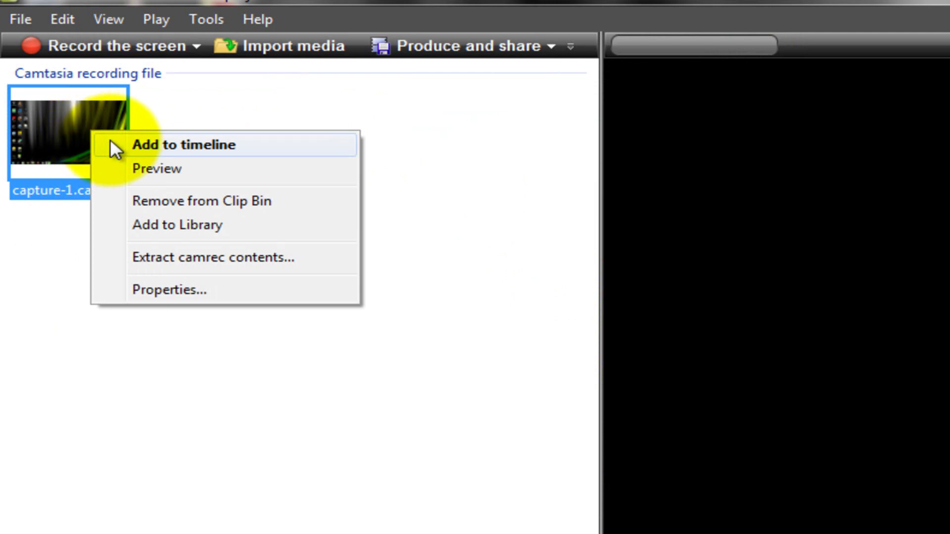
{"action": "left_click", "coordinate": [111, 143]}
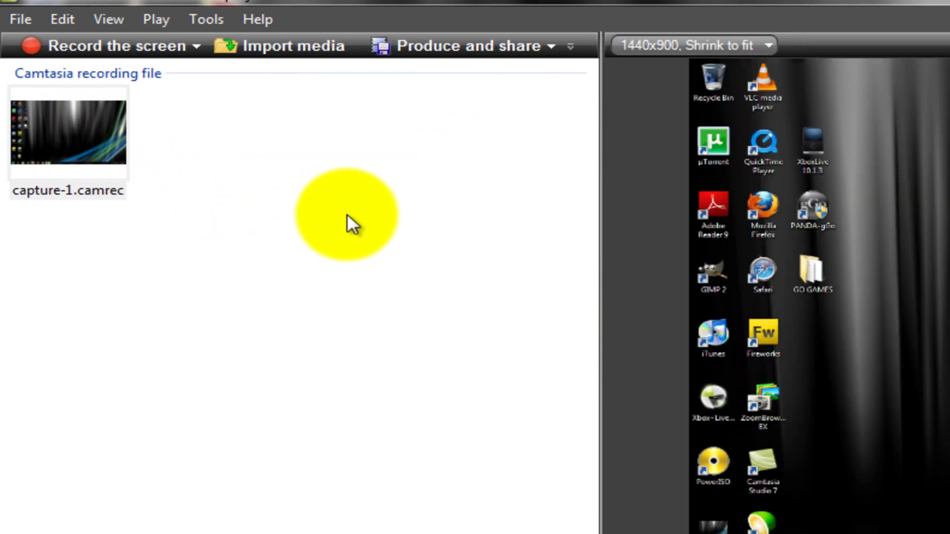
Start Produce and share and open Add / Edit preset from the preset list.
{"action": "left_click", "coordinate": [527, 50]}
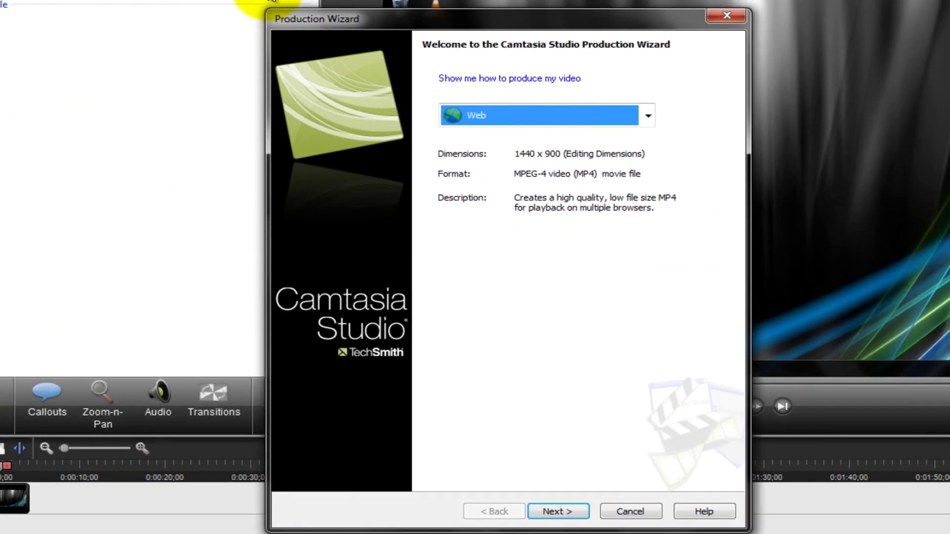
{"action": "left_click", "coordinate": [573, 119]}
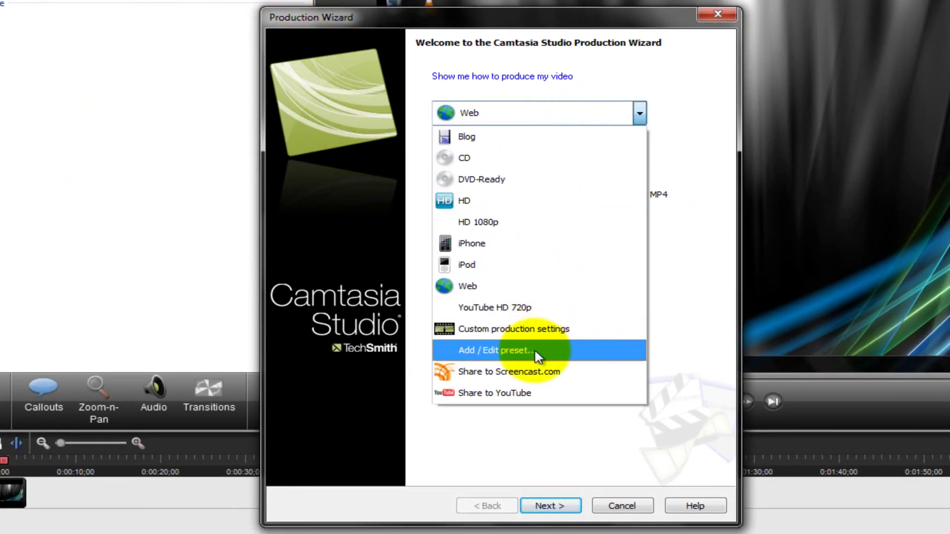
{"action": "left_click", "coordinate": [537, 351]}
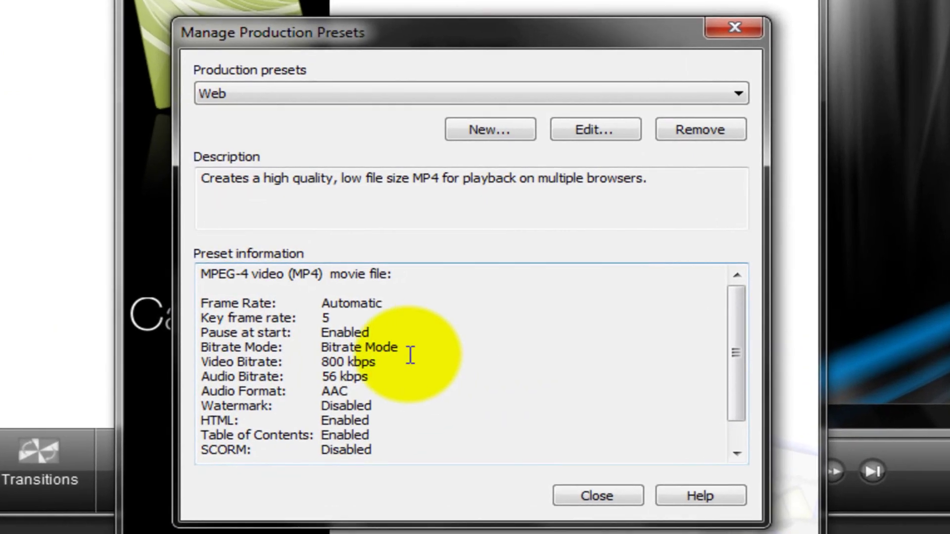
Create a new preset named YouTube HD with MOV - QuickTime movie format.
{"action": "left_click", "coordinate": [460, 132]}
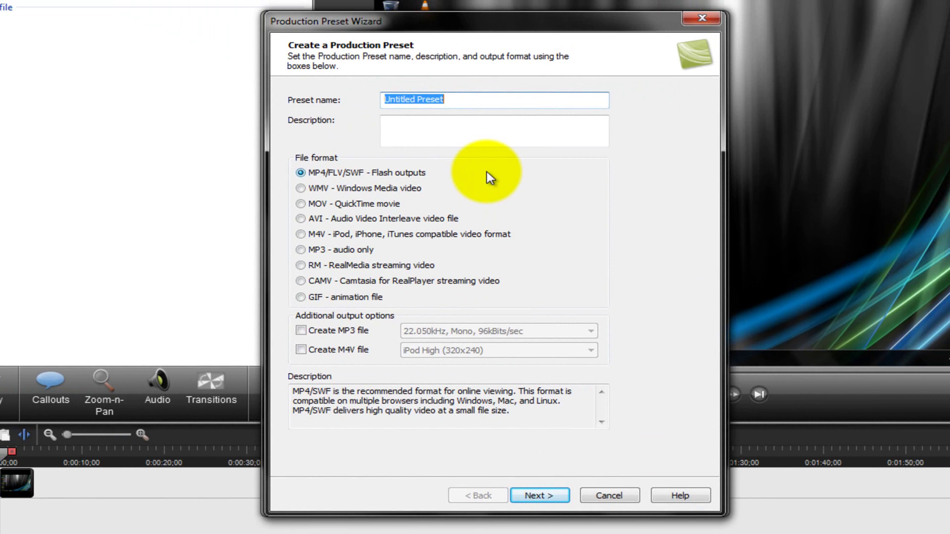
{"action": "key", "text": "BackSpace"}
{"action": "type", "text": "Yo"}
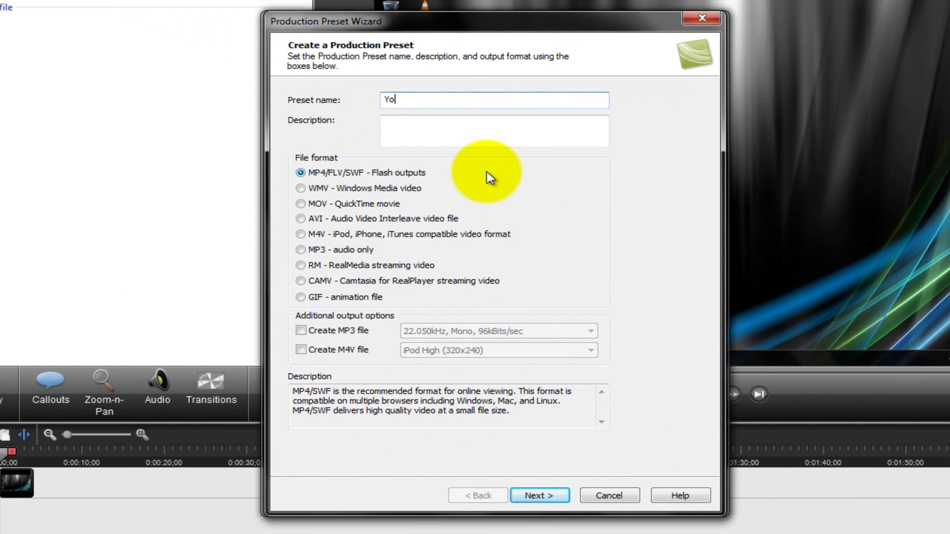
{"action": "type", "text": "u"}
{"action": "type", "text": "Tube"}
{"action": "type", "text": " HD"}
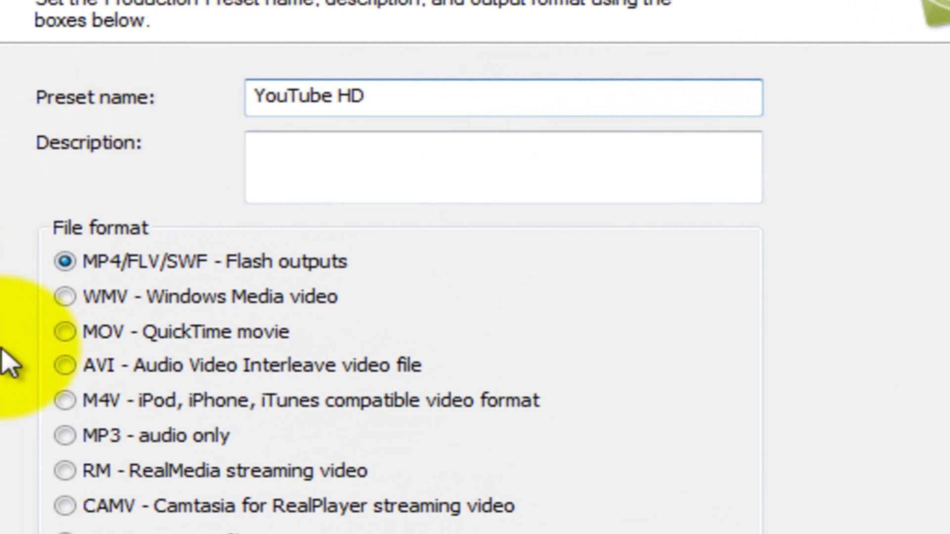
{"action": "left_click", "coordinate": [72, 337]}
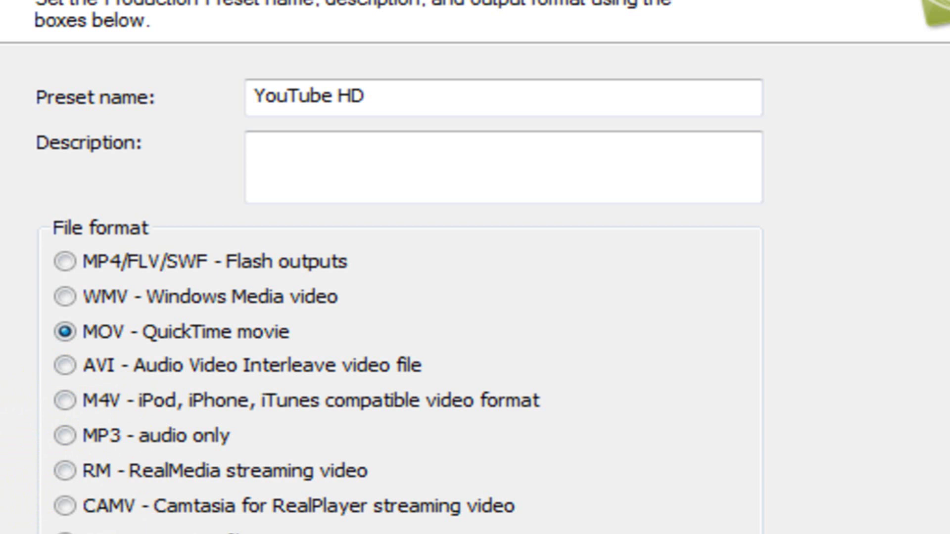
{"action": "key", "text": "Return"}
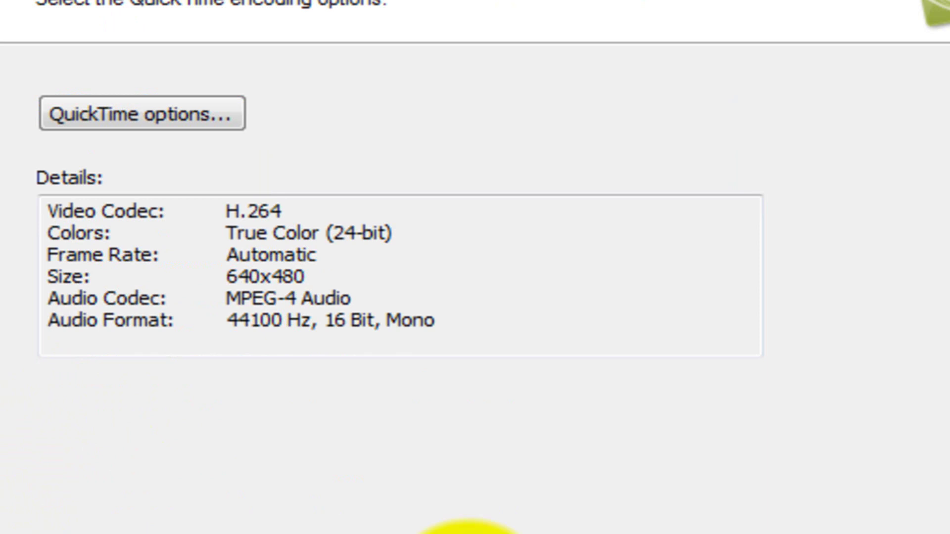
Keep H.264 compression, set the frame rate to 30 fps and drag quality up to Best.
{"action": "left_click", "coordinate": [121, 128]}
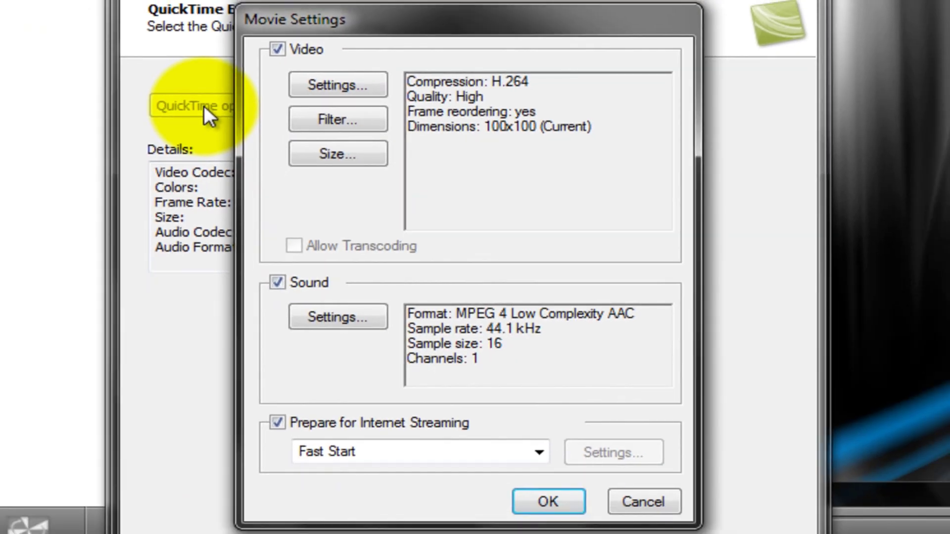
{"action": "left_click", "coordinate": [320, 90]}
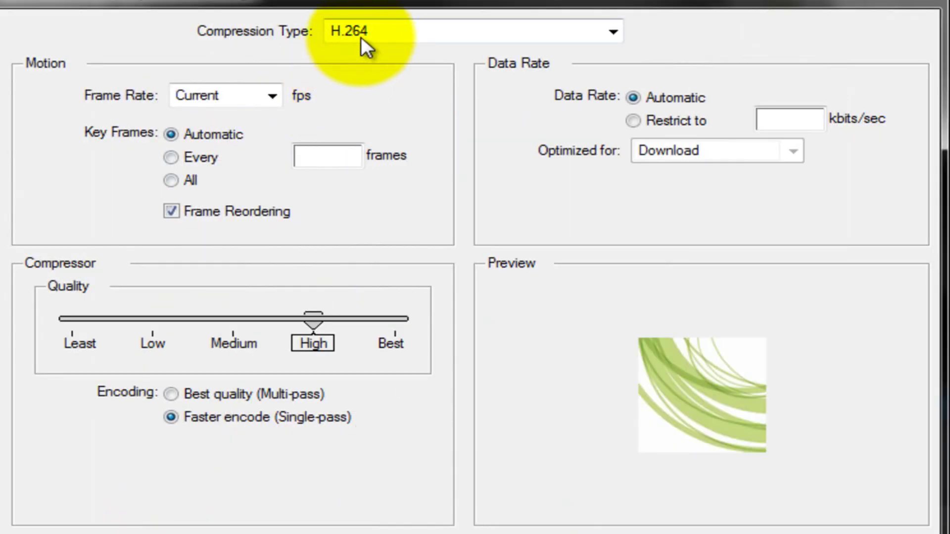
{"action": "left_click", "coordinate": [361, 34]}
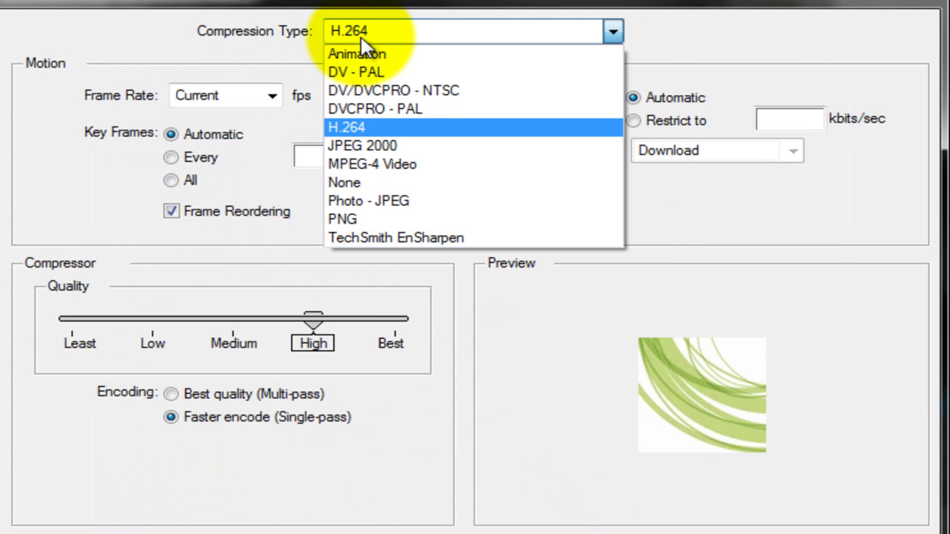
{"action": "left_click", "coordinate": [361, 36]}
{"action": "left_click", "coordinate": [277, 87]}
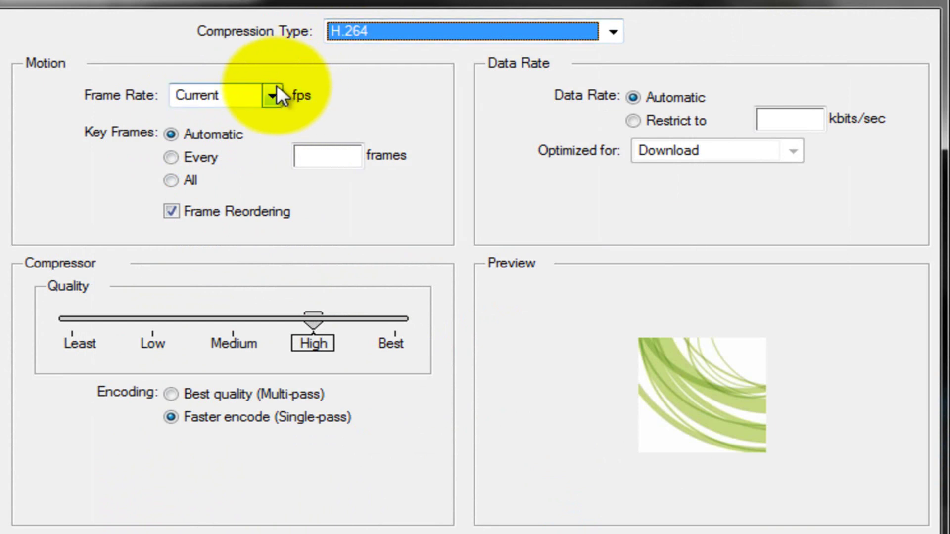
{"action": "left_click", "coordinate": [276, 88]}
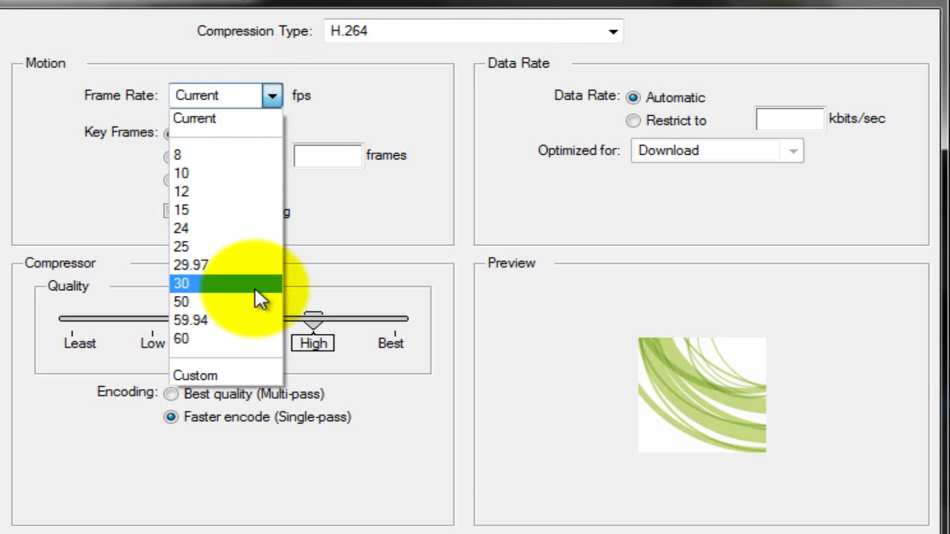
{"action": "left_click", "coordinate": [255, 288]}
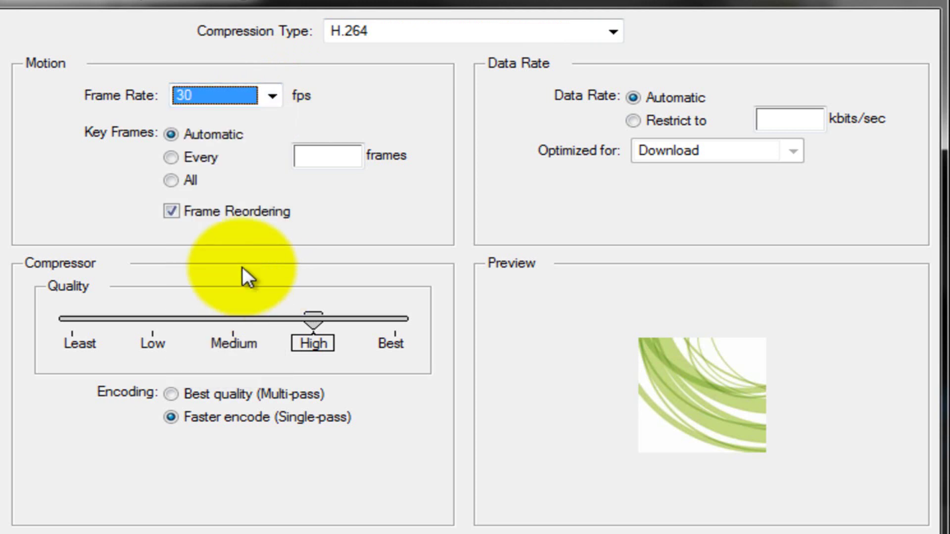
{"action": "left_click", "coordinate": [215, 141]}
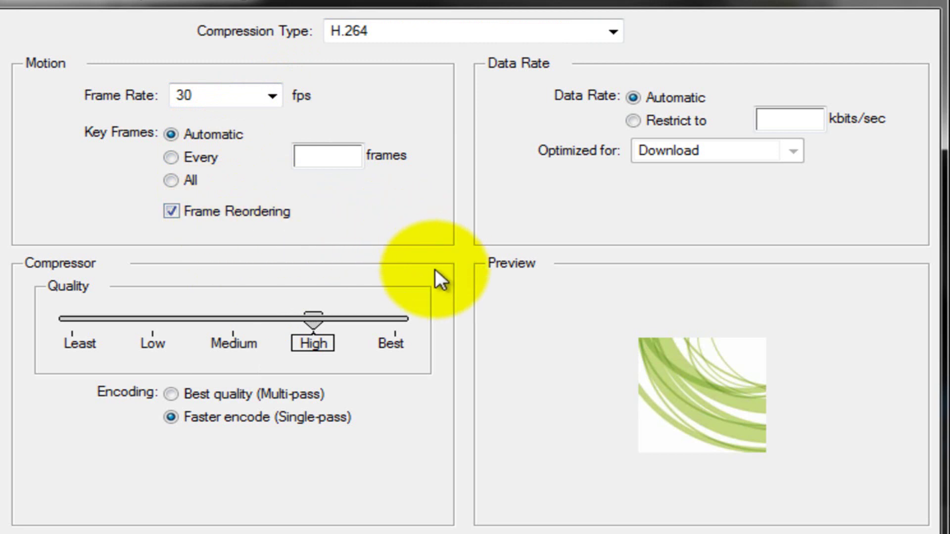
{"action": "left_click_drag", "start_coordinate": [312, 317], "coordinate": [394, 321]}
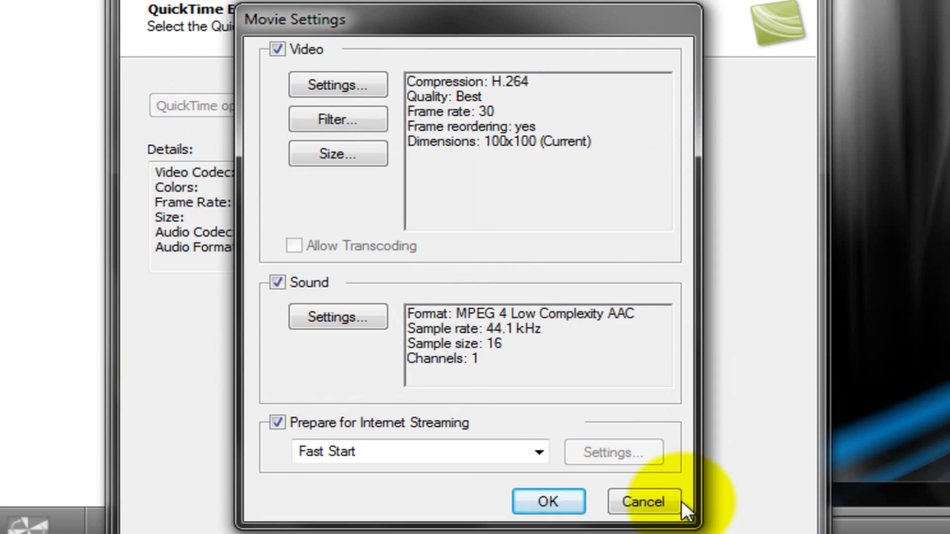
Set the QuickTime export size to 1280 x 720 HD.
{"action": "left_click", "coordinate": [370, 156]}
{"action": "left_click", "coordinate": [393, 150]}
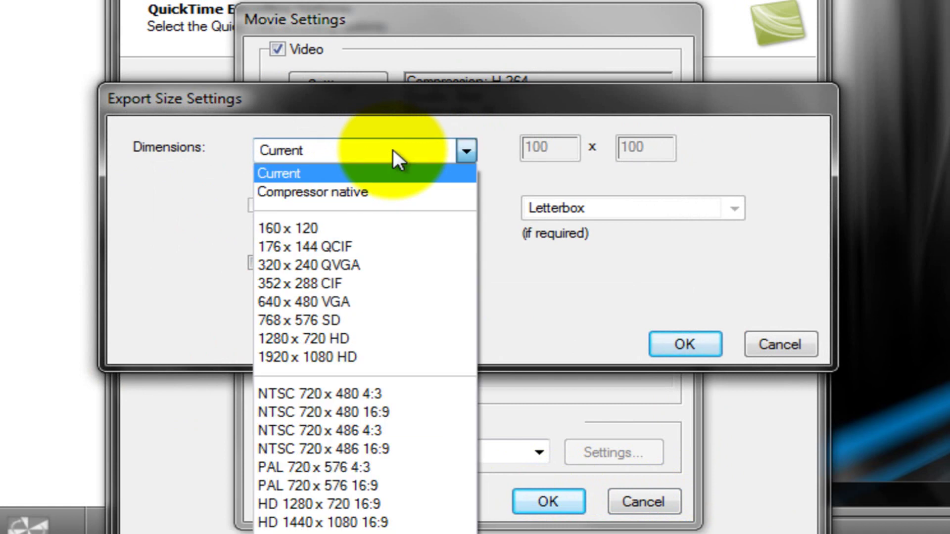
{"action": "left_click", "coordinate": [374, 347]}
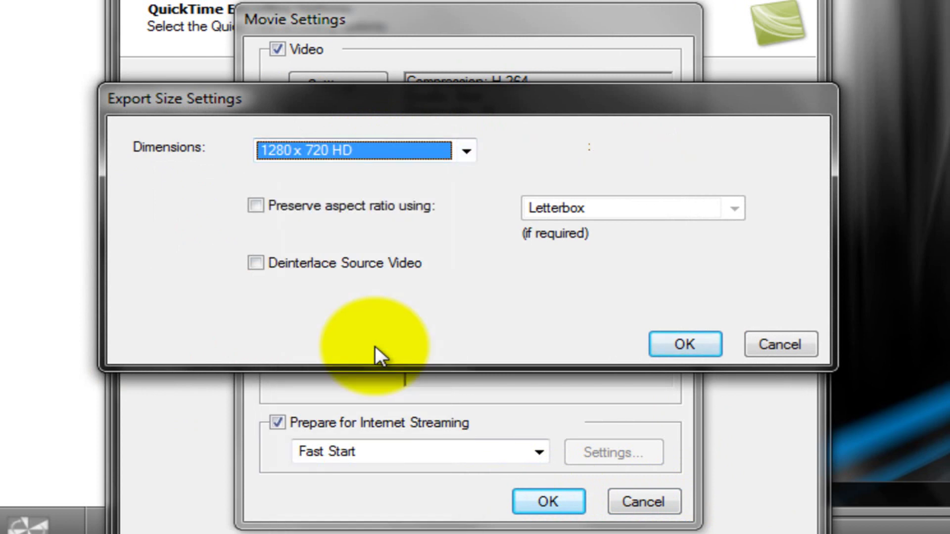
{"action": "left_click", "coordinate": [695, 355]}
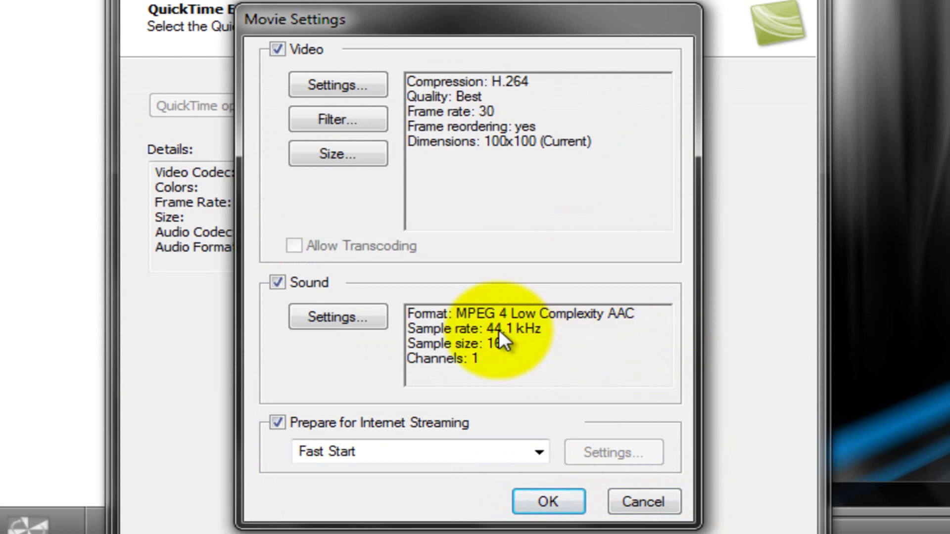
Set the sound to MPEG 4 Low Complexity AAC at 48.000 kHz in stereo and confirm.
{"action": "left_click", "coordinate": [341, 320]}
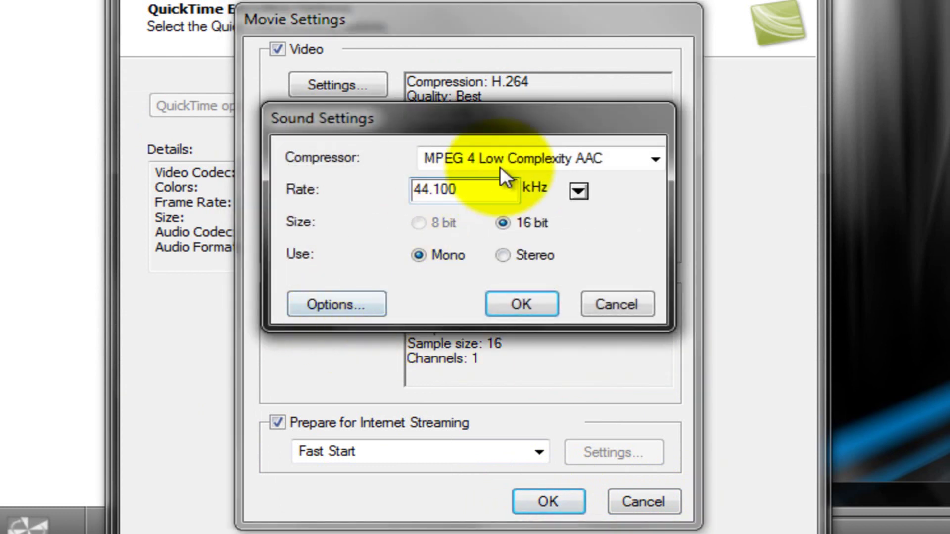
{"action": "left_click", "coordinate": [537, 158]}
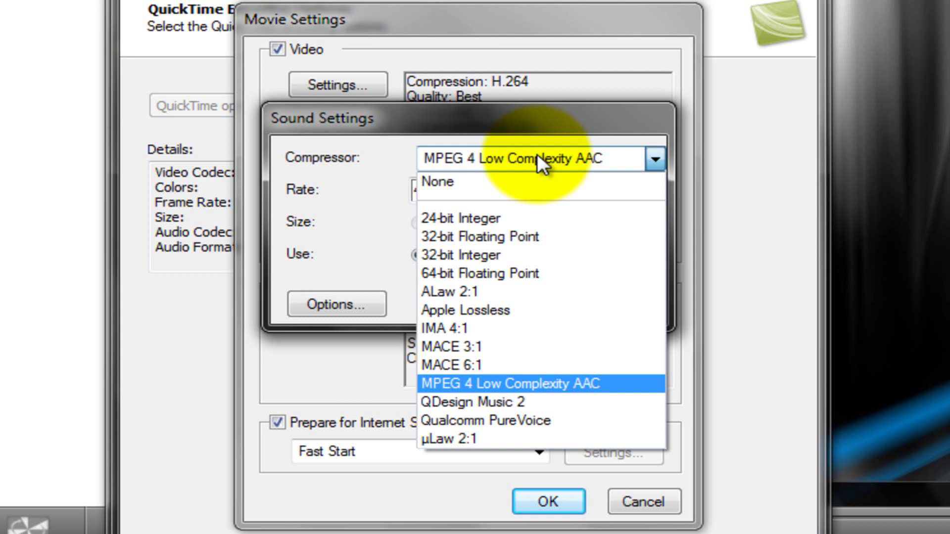
{"action": "left_click", "coordinate": [537, 158]}
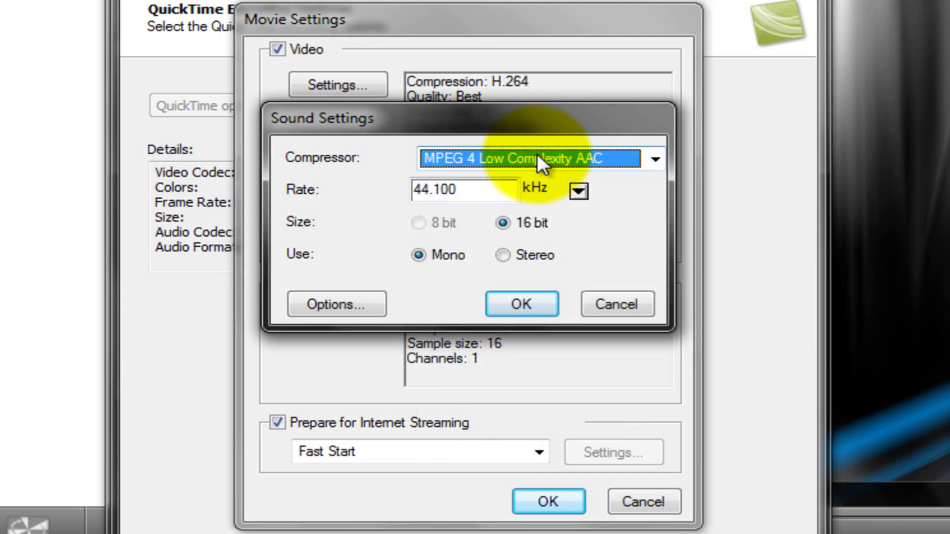
{"action": "left_click", "coordinate": [578, 191]}
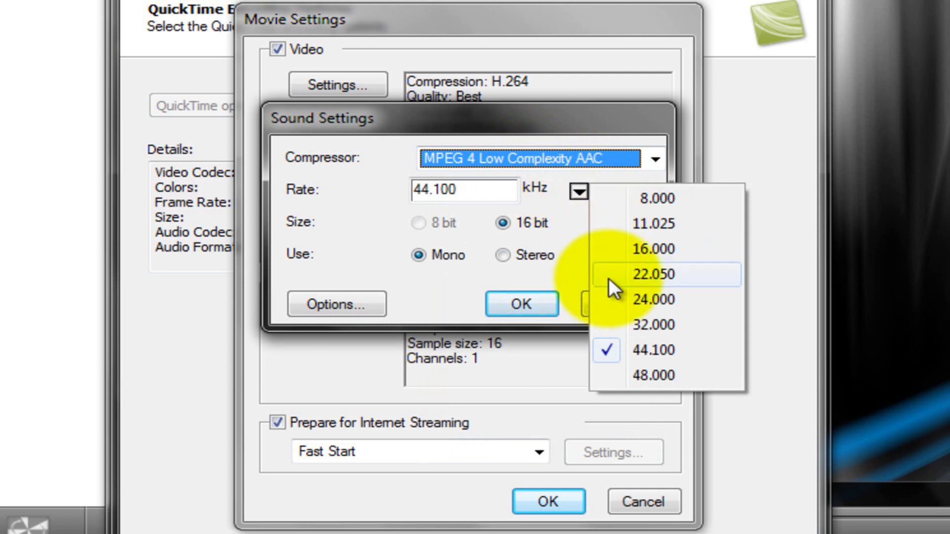
{"action": "left_click", "coordinate": [619, 371]}
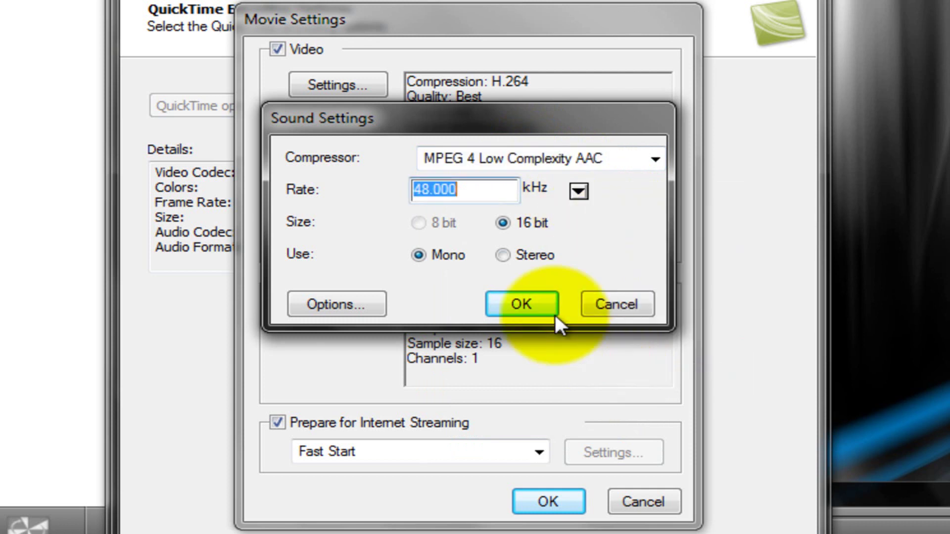
{"action": "left_click", "coordinate": [517, 253]}
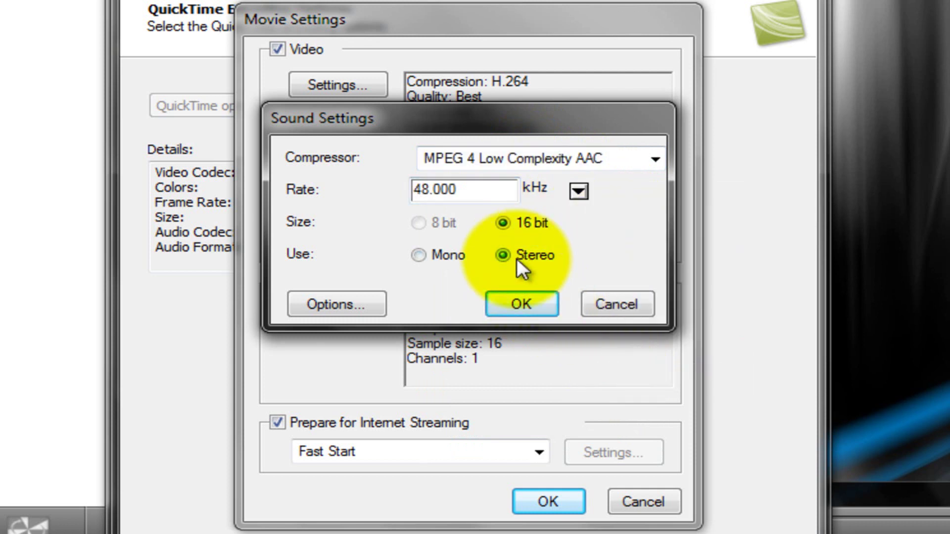
{"action": "left_click", "coordinate": [516, 299]}
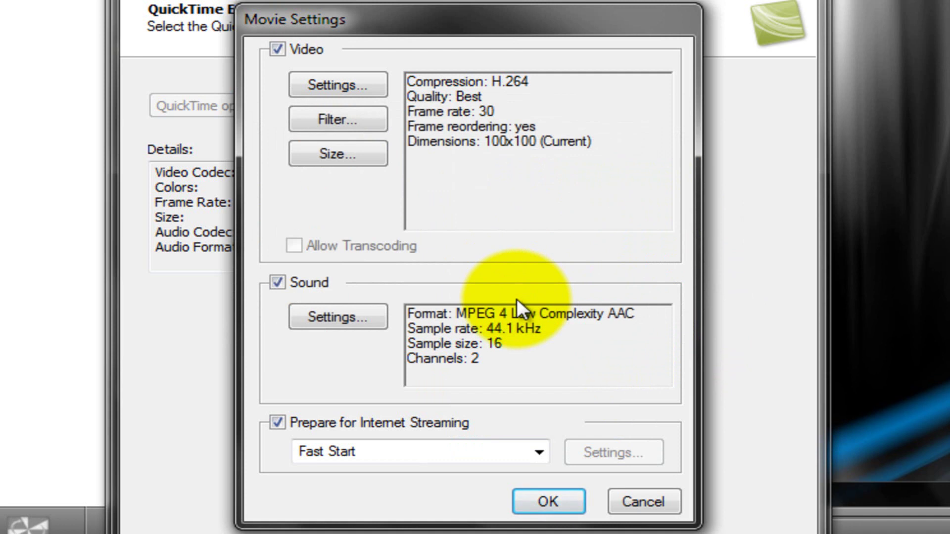
Confirm the movie settings and enter a custom video size of 1440 by 900.
{"action": "left_click", "coordinate": [546, 499]}
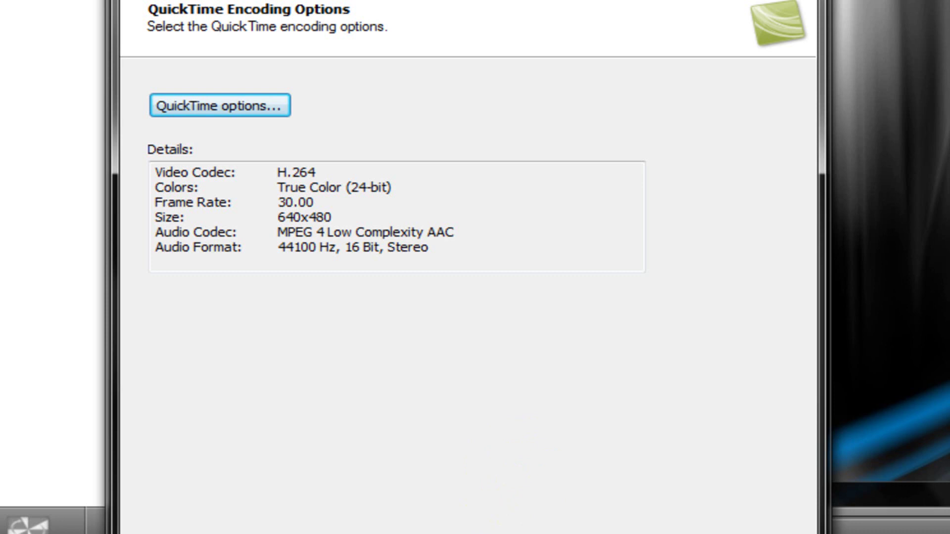
{"action": "left_click", "coordinate": [519, 533]}
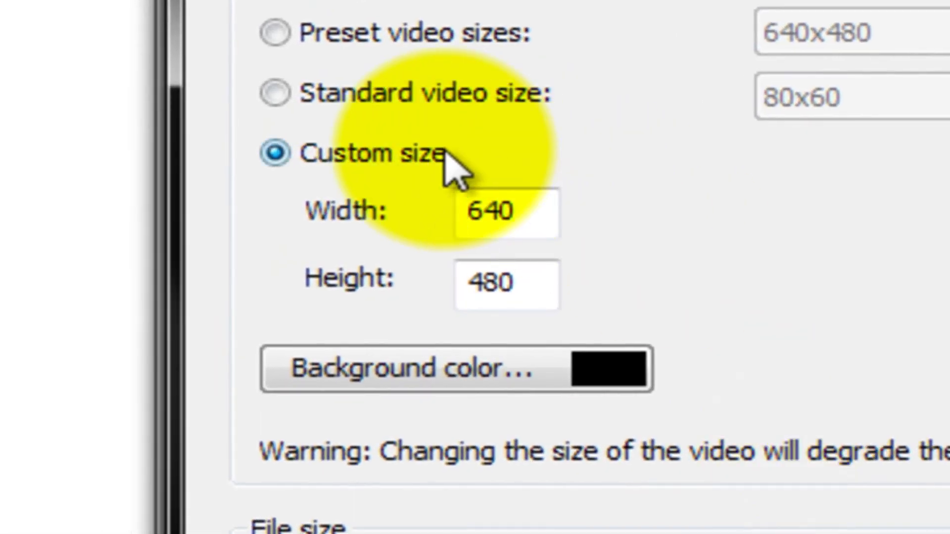
{"action": "left_click_drag", "start_coordinate": [547, 219], "coordinate": [445, 230]}
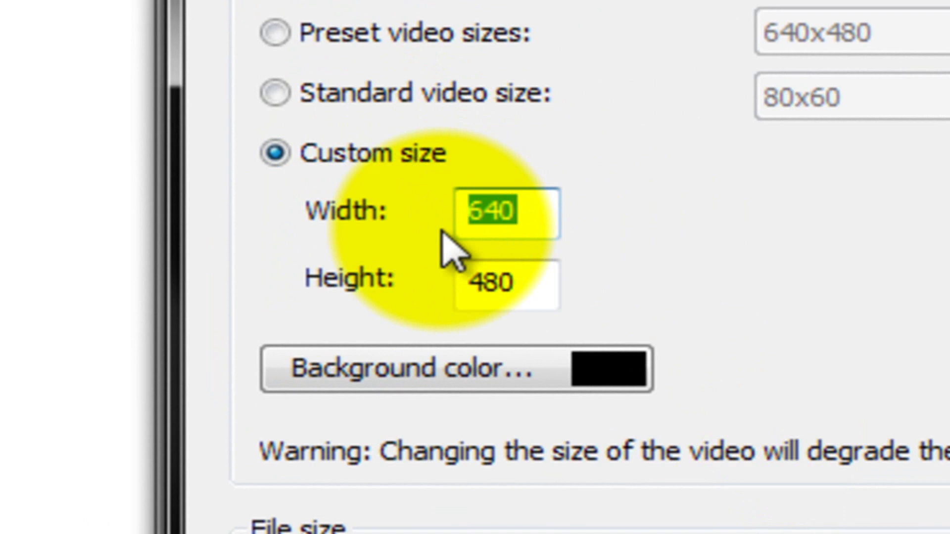
{"action": "type", "text": "144"}
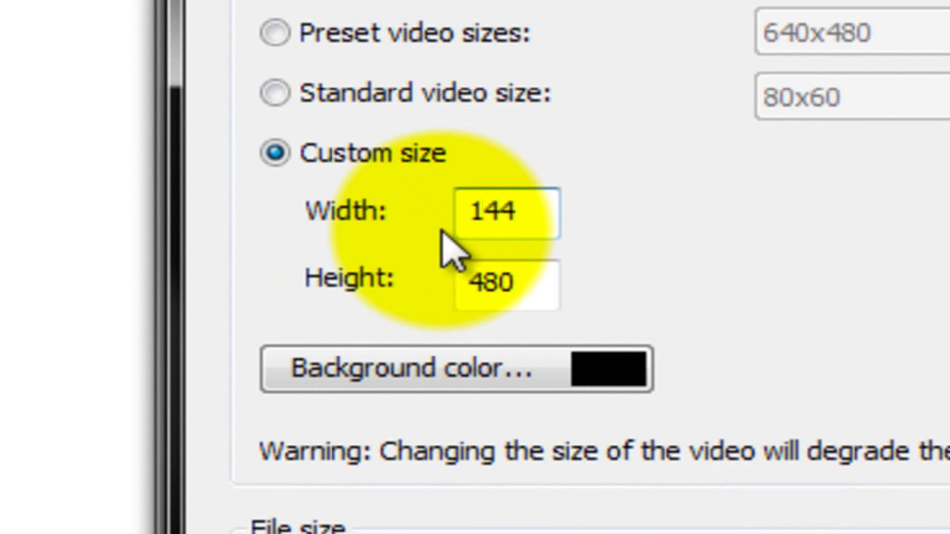
{"action": "type", "text": "00"}
{"action": "key", "text": "BackSpace"}
{"action": "left_click", "coordinate": [531, 281]}
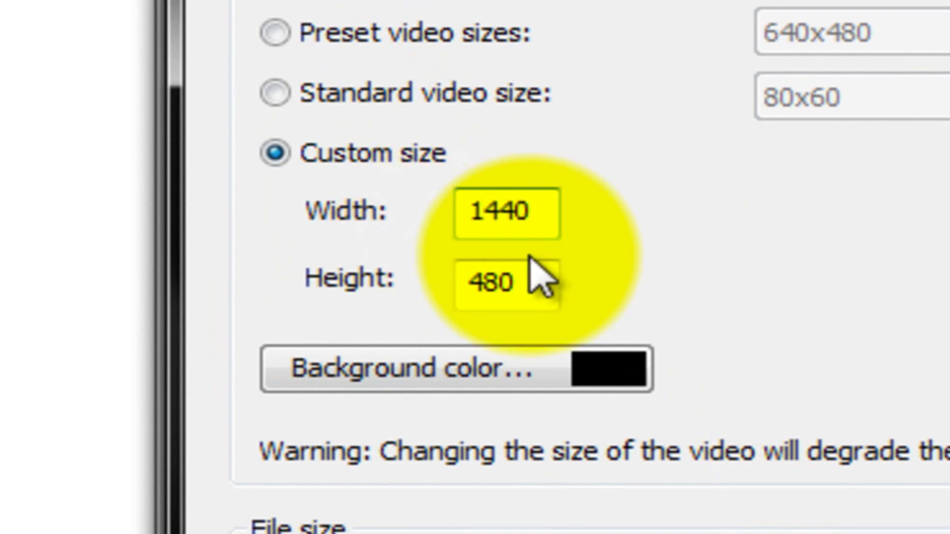
{"action": "left_click_drag", "start_coordinate": [532, 280], "coordinate": [460, 284]}
{"action": "type", "text": "90"}
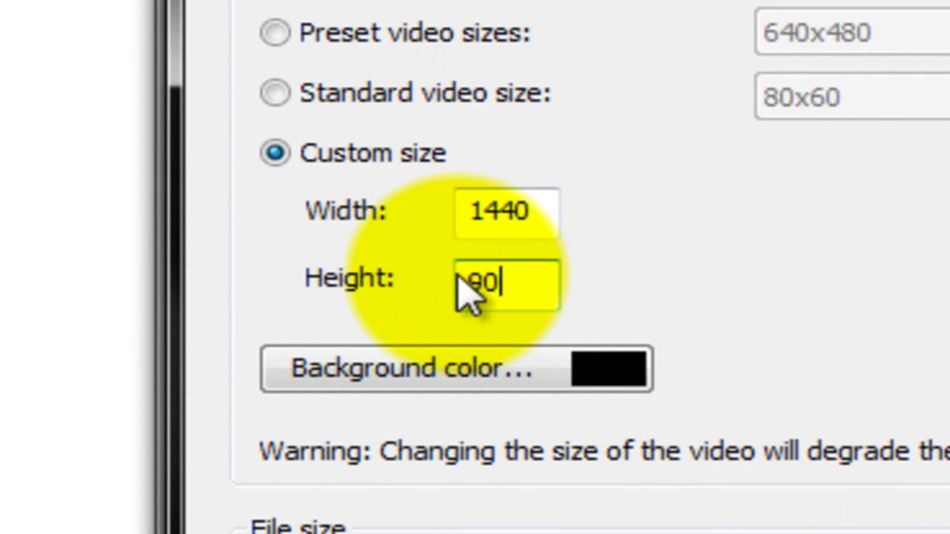
{"action": "type", "text": "0"}
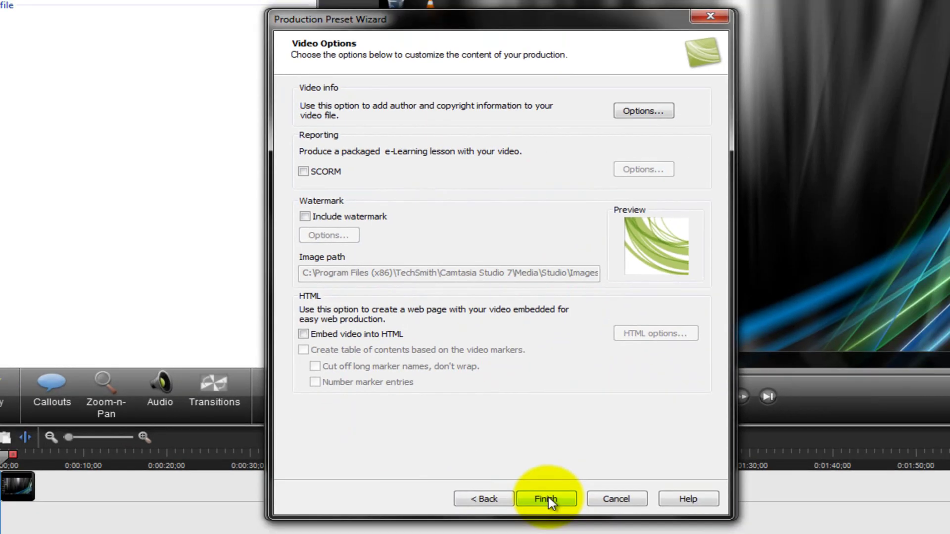
Finish the YouTube HD preset, select it for this production and continue to the save step.
{"action": "left_click", "coordinate": [547, 500]}
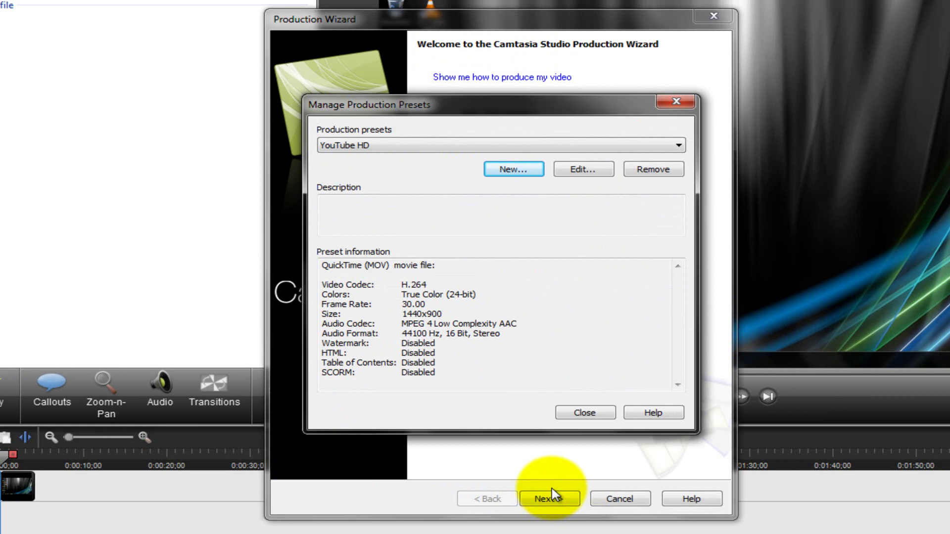
{"action": "left_click", "coordinate": [574, 413]}
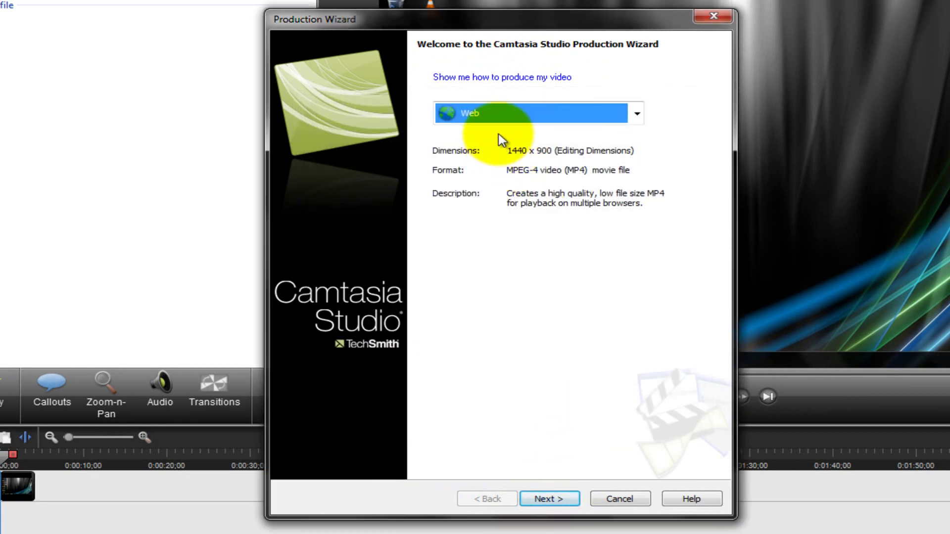
{"action": "left_click", "coordinate": [497, 115]}
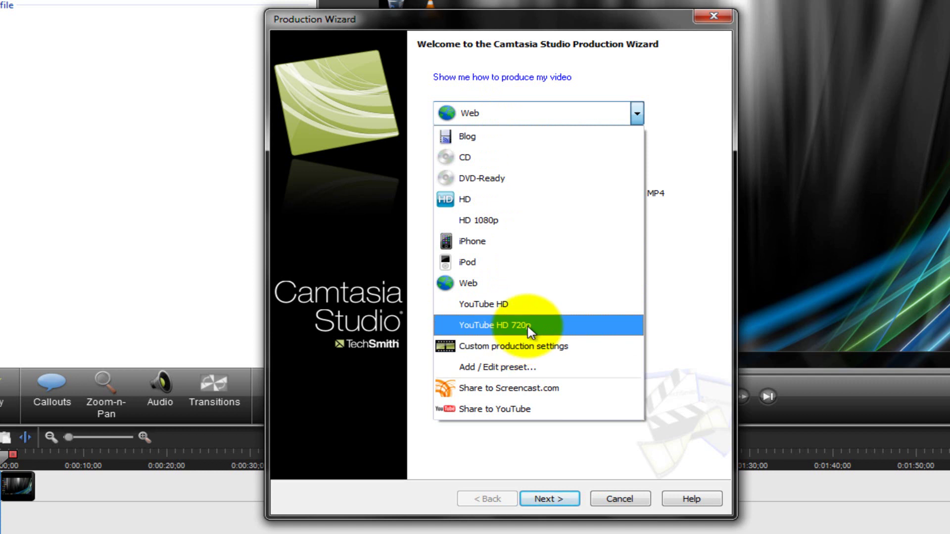
{"action": "left_click", "coordinate": [519, 312]}
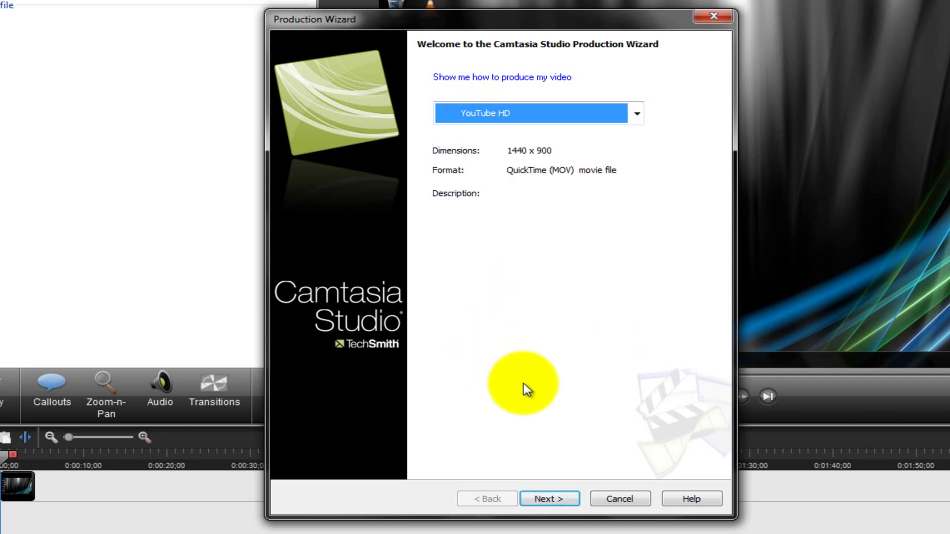
{"action": "left_click", "coordinate": [562, 502]}
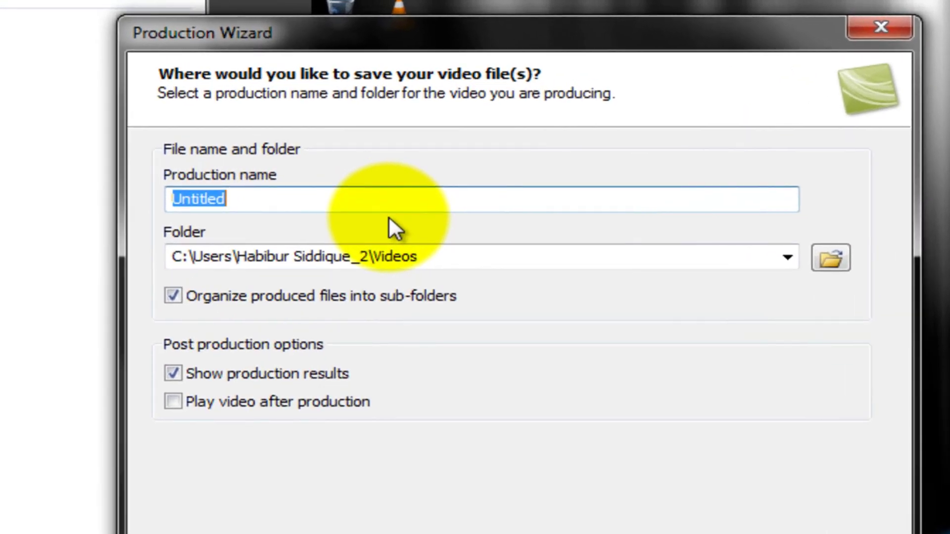
Name the production Test and finish, triggering the Test.mov overwrite warning.
{"action": "key", "text": "BackSpace"}
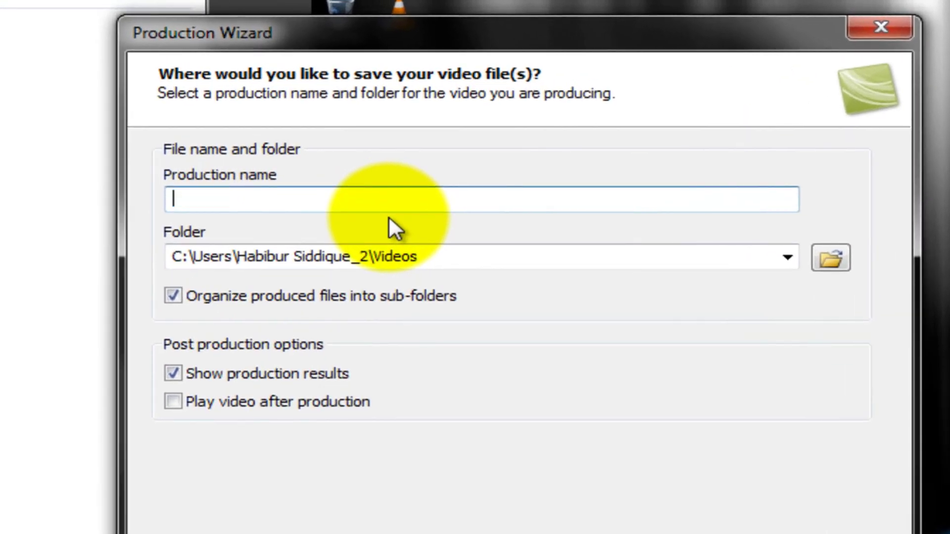
{"action": "type", "text": "T"}
{"action": "type", "text": "est"}
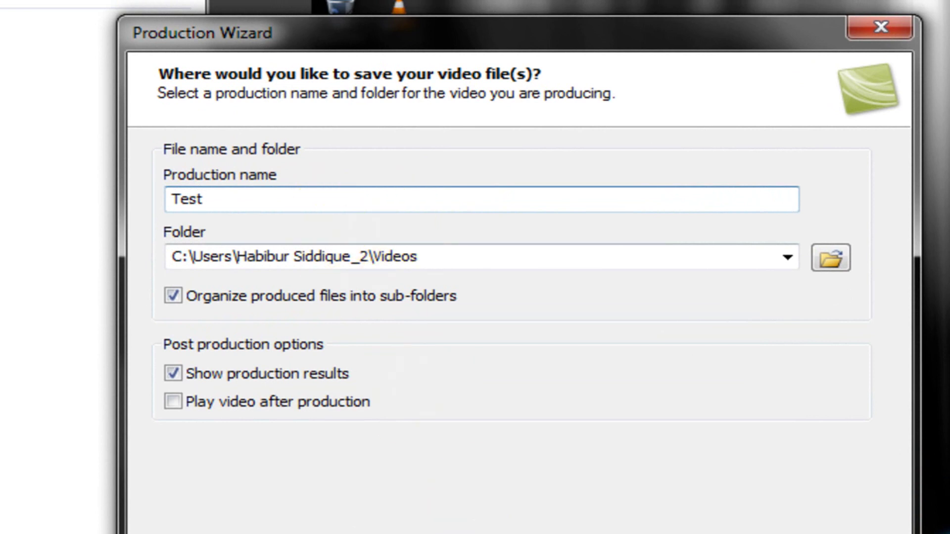
{"action": "key", "text": "Return"}
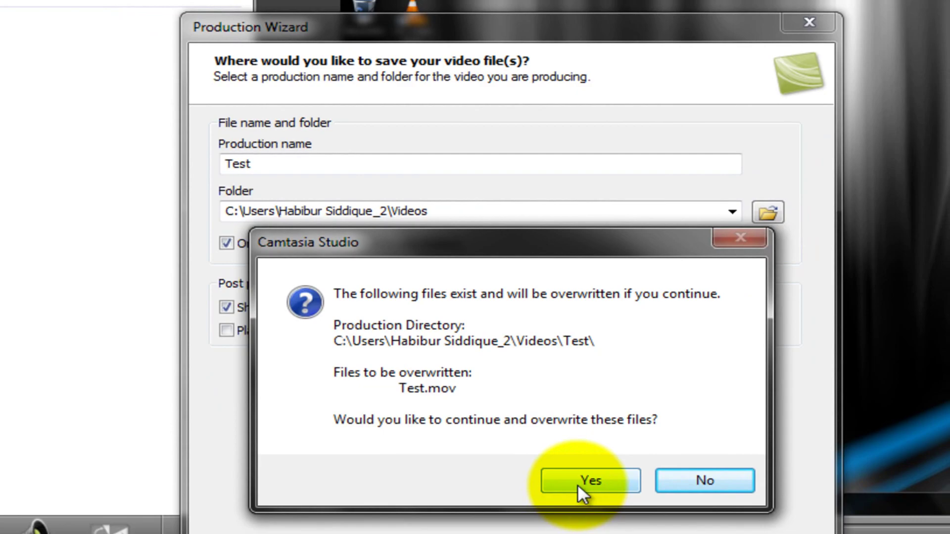
Confirm overwriting the existing Test.mov and render it at 1440x900 H.264 with AAC stereo.
{"action": "left_click", "coordinate": [578, 484]}
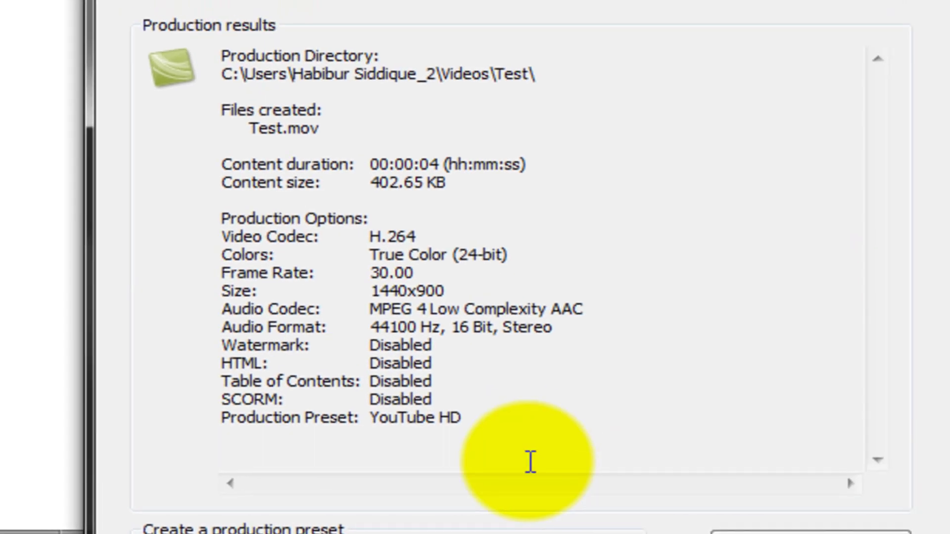
{"action": "mouse_move", "coordinate": [479, 426]}
{"action": "left_mouse_down"}
{"action": "mouse_move", "coordinate": [233, 208]}
{"action": "mouse_move", "coordinate": [215, 217]}
{"action": "left_mouse_up"}
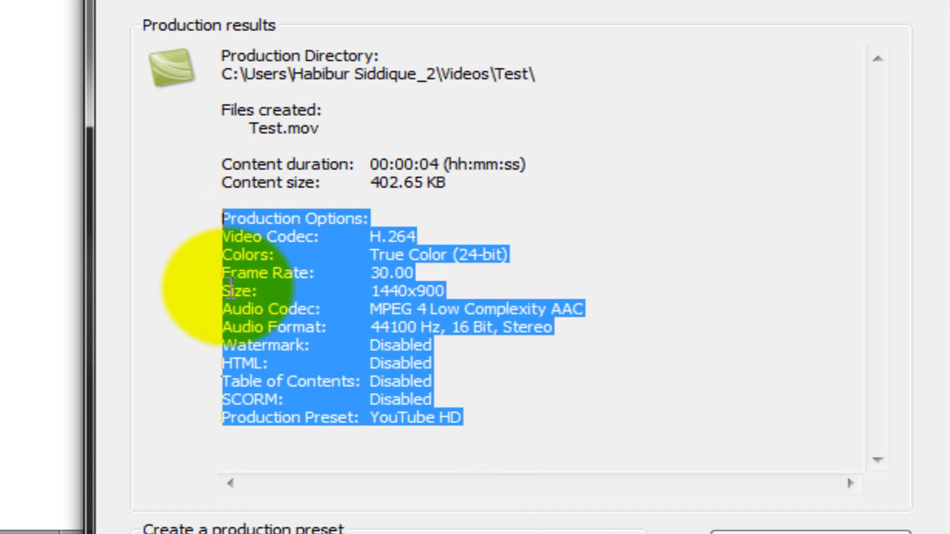
{"action": "left_click", "coordinate": [427, 293]}
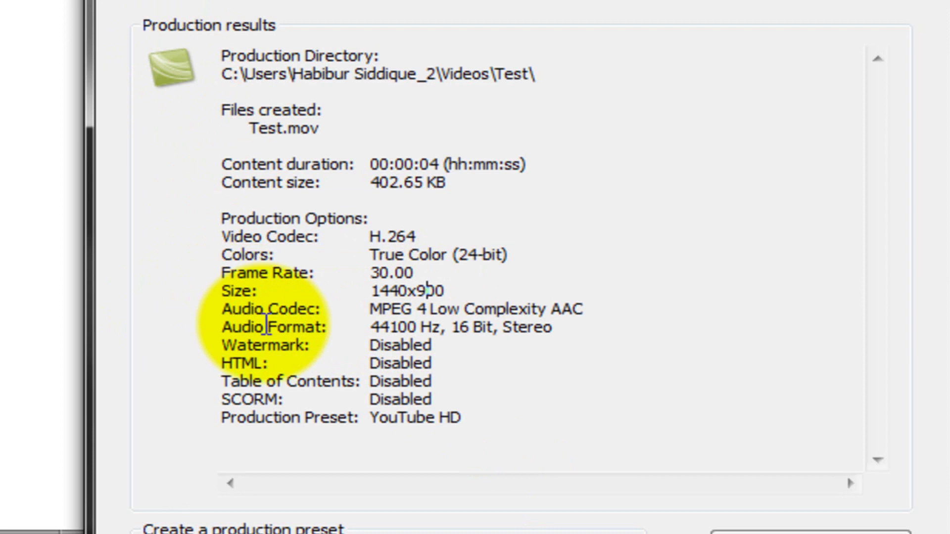
{"action": "left_click_drag", "start_coordinate": [453, 292], "coordinate": [297, 286]}
{"action": "left_click_drag", "start_coordinate": [223, 309], "coordinate": [488, 317]}
{"action": "left_click", "coordinate": [501, 315]}
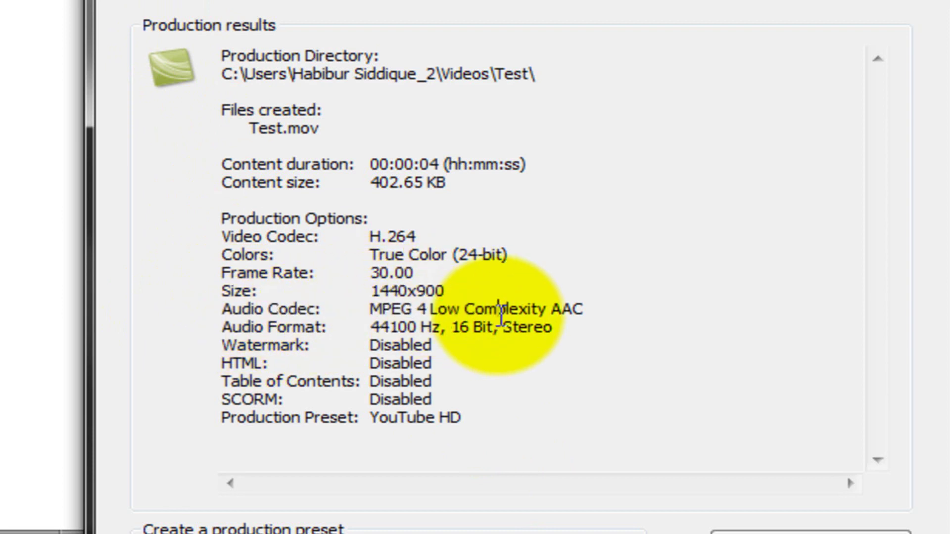
{"action": "mouse_move", "coordinate": [584, 311]}
{"action": "left_mouse_down"}
{"action": "mouse_move", "coordinate": [346, 314]}
{"action": "mouse_move", "coordinate": [454, 295]}
{"action": "left_mouse_up"}
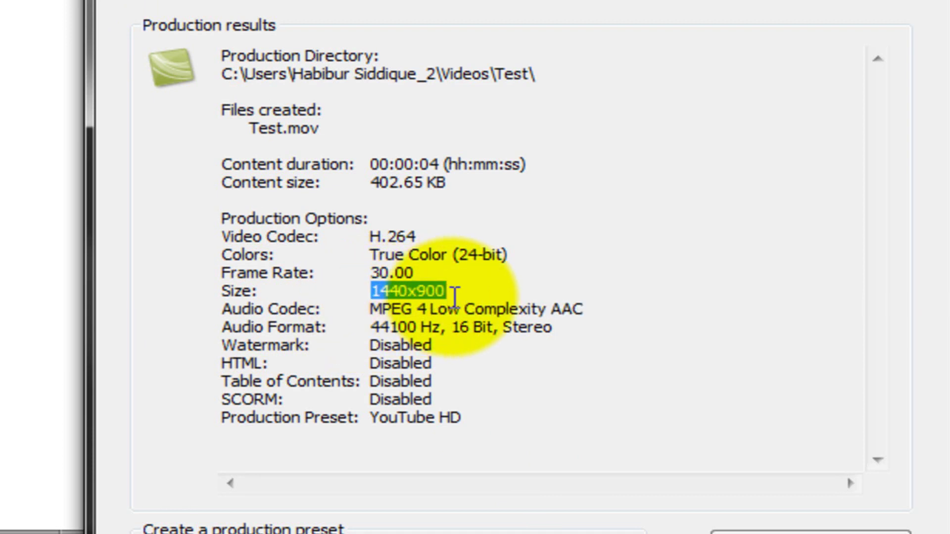
{"action": "left_click_drag", "start_coordinate": [555, 327], "coordinate": [383, 314]}
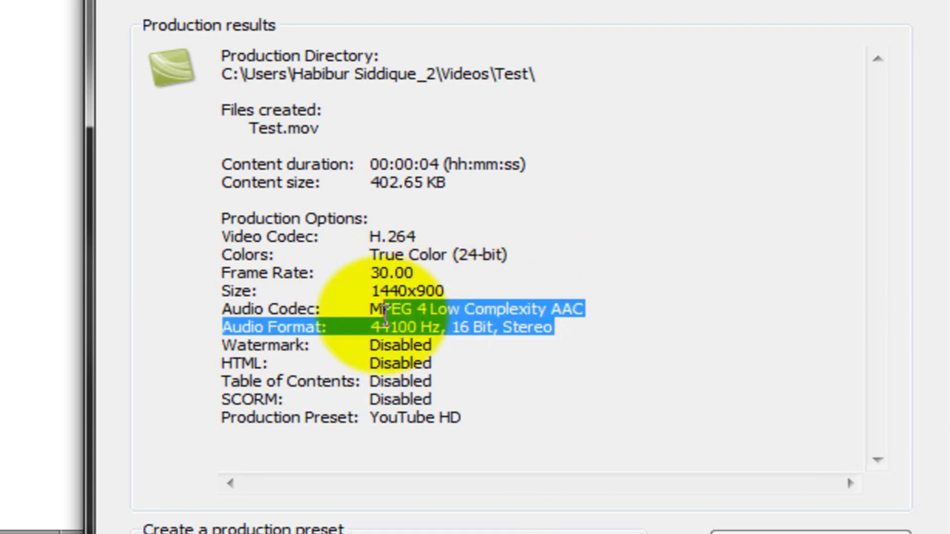
{"action": "left_click", "coordinate": [384, 312]}
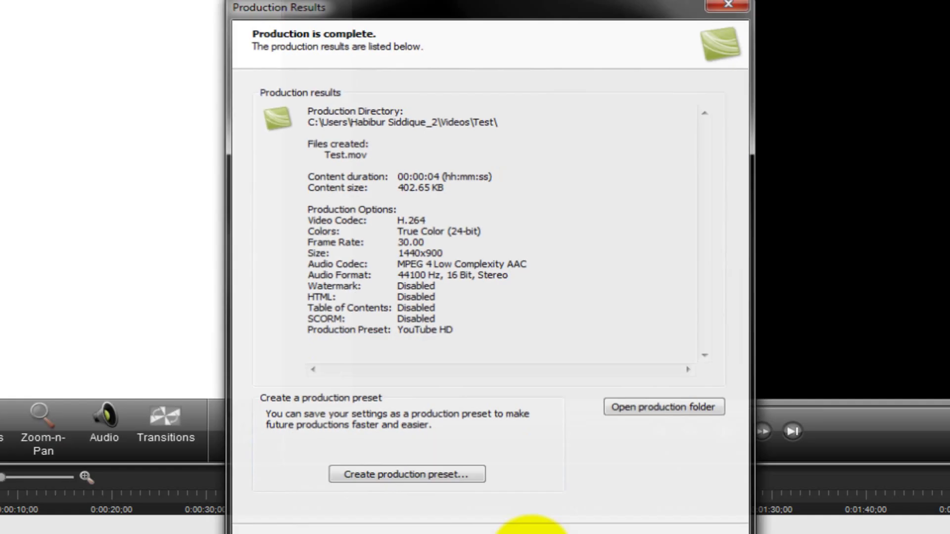
Finish the Production Results summary and return to the editor with capture-1 on the timeline.
{"action": "left_click", "coordinate": [504, 446]}
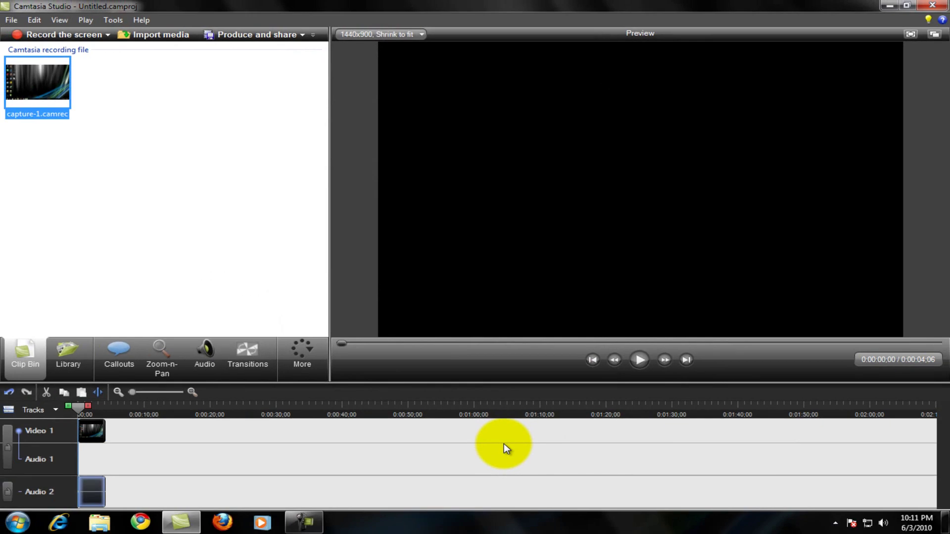